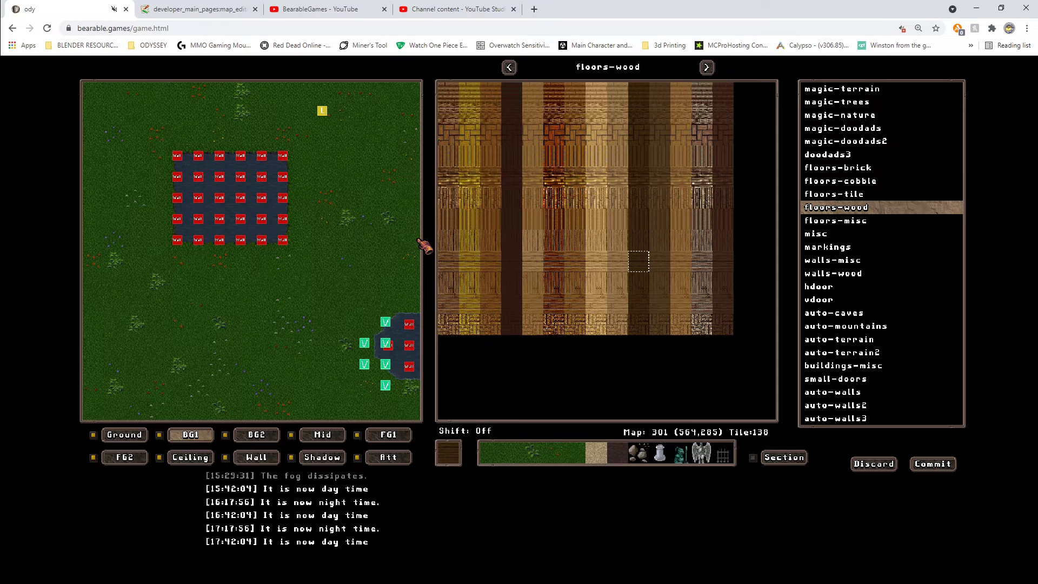
Paint a row of wooden floor planks on the BG1 layer across the pond
{"action": "left_click_drag", "start_coordinate": [179, 203], "coordinate": [286, 208]}
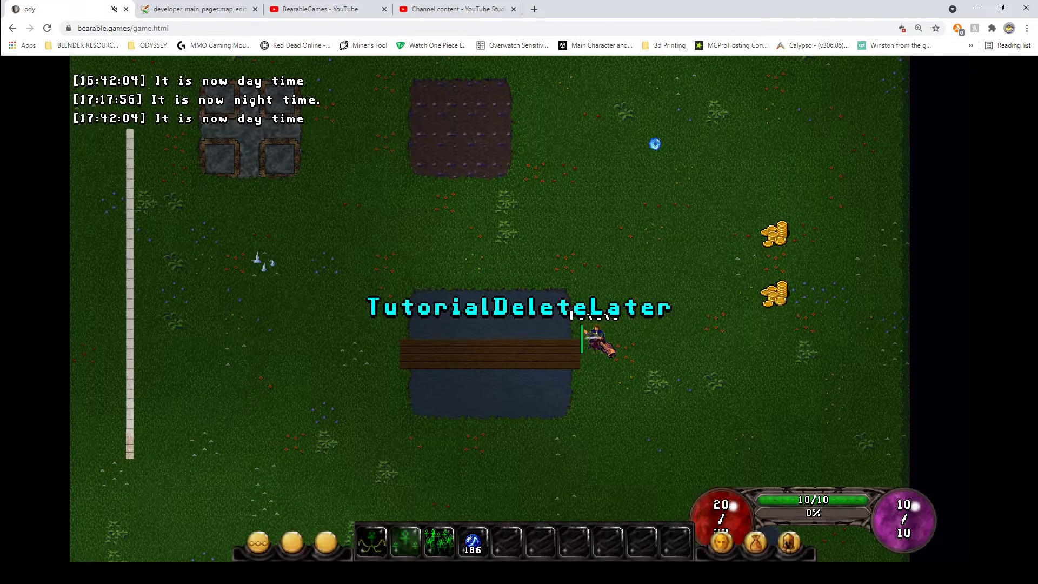
Walk the character up and down near the new bridge, then reopen the map editor with F2
{"action": "key", "text": "Down"}
{"action": "key", "text": "Up"}
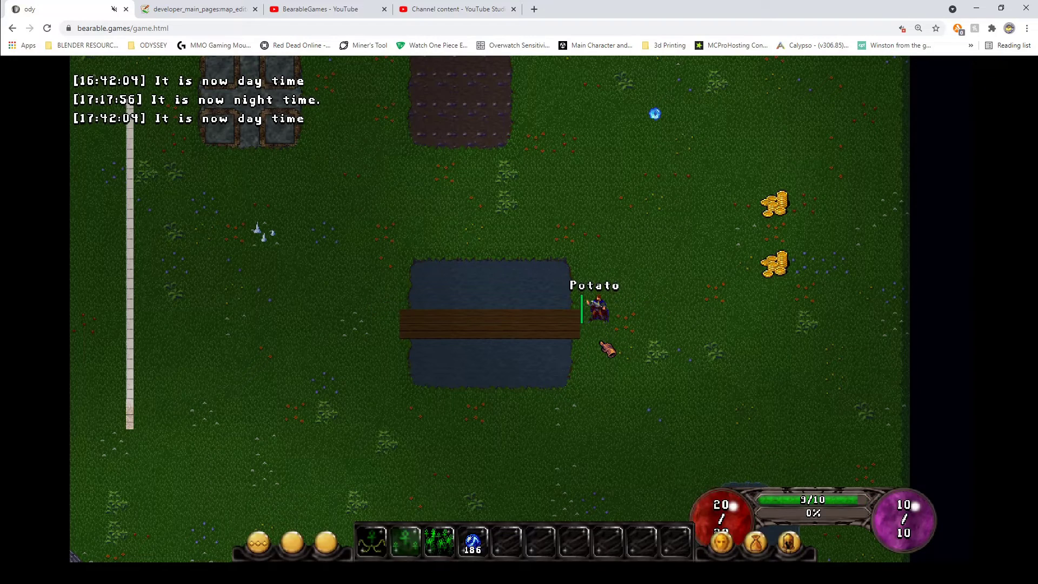
{"action": "key", "text": "Down"}
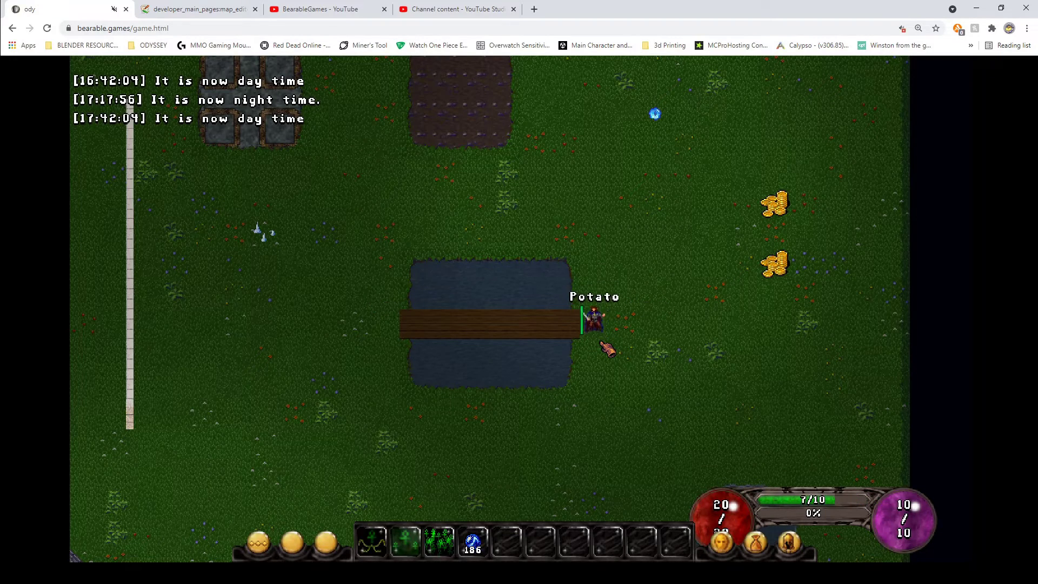
{"action": "key", "text": "Up"}
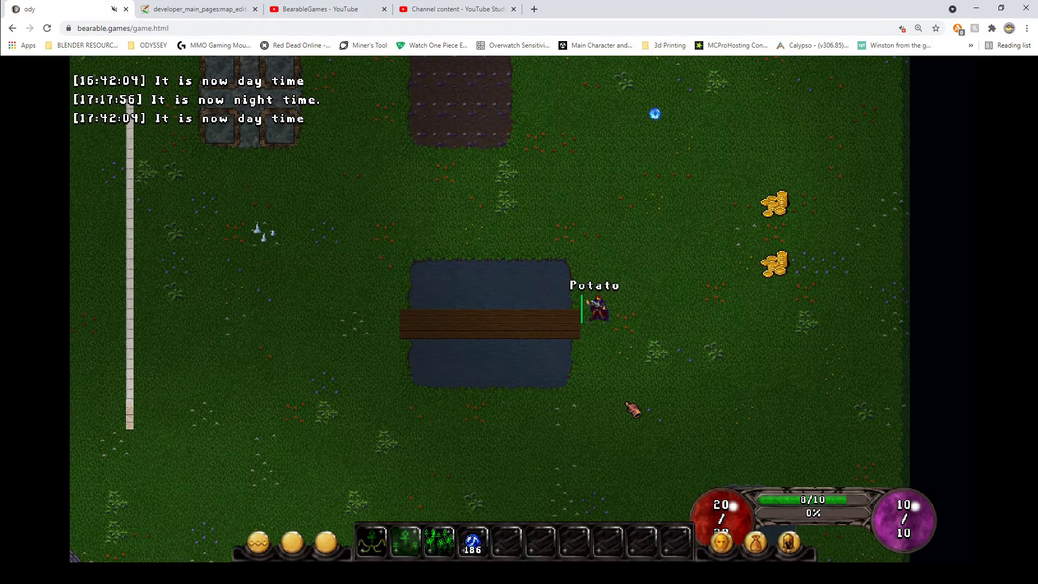
{"action": "key", "text": "F2"}
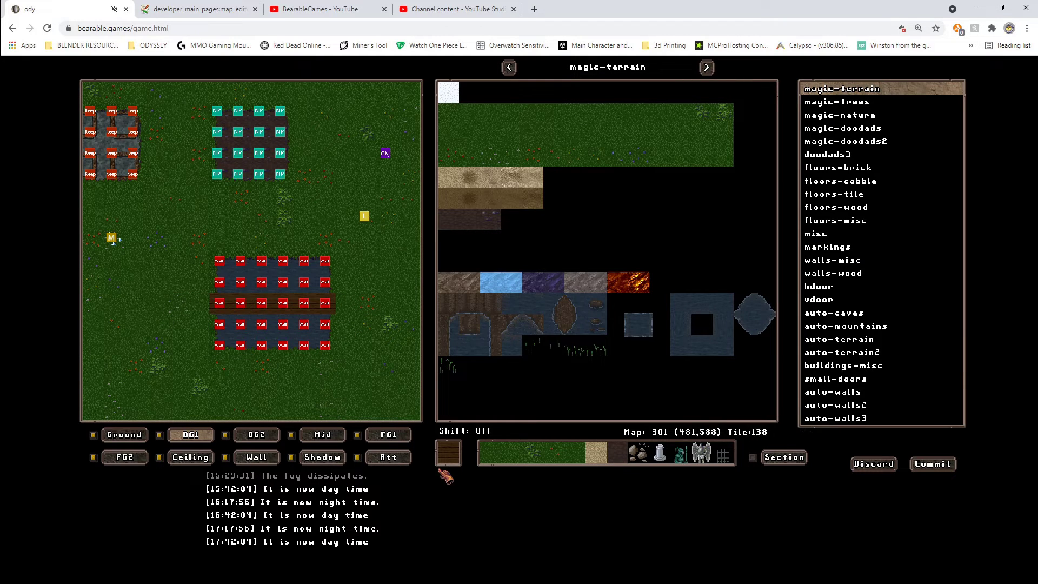
Paint NW attributes over the bridge row's wall tiles on the Att layer and commit the map
{"action": "left_click", "coordinate": [396, 458]}
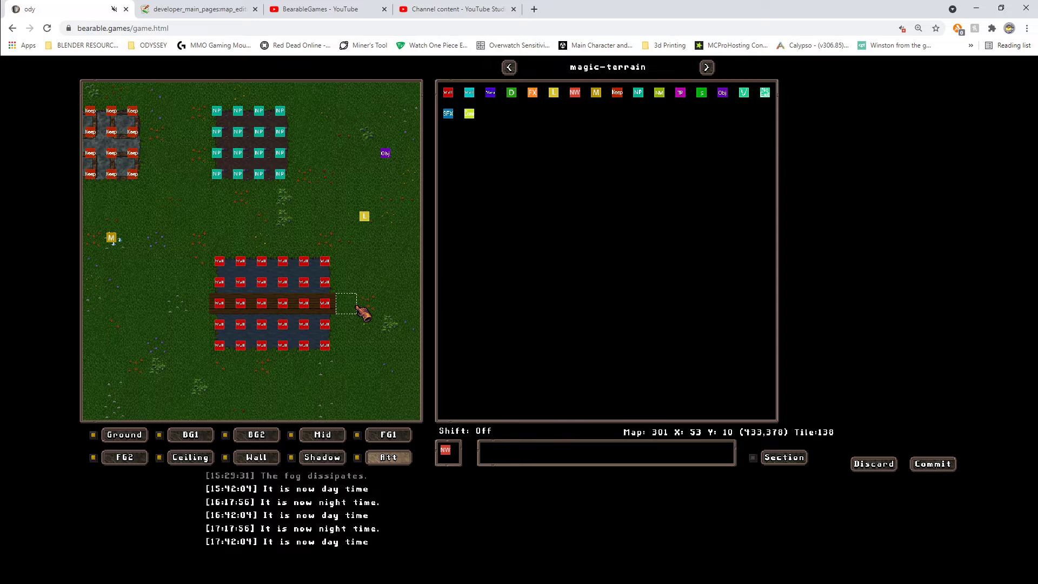
{"action": "left_click_drag", "start_coordinate": [349, 309], "coordinate": [219, 304]}
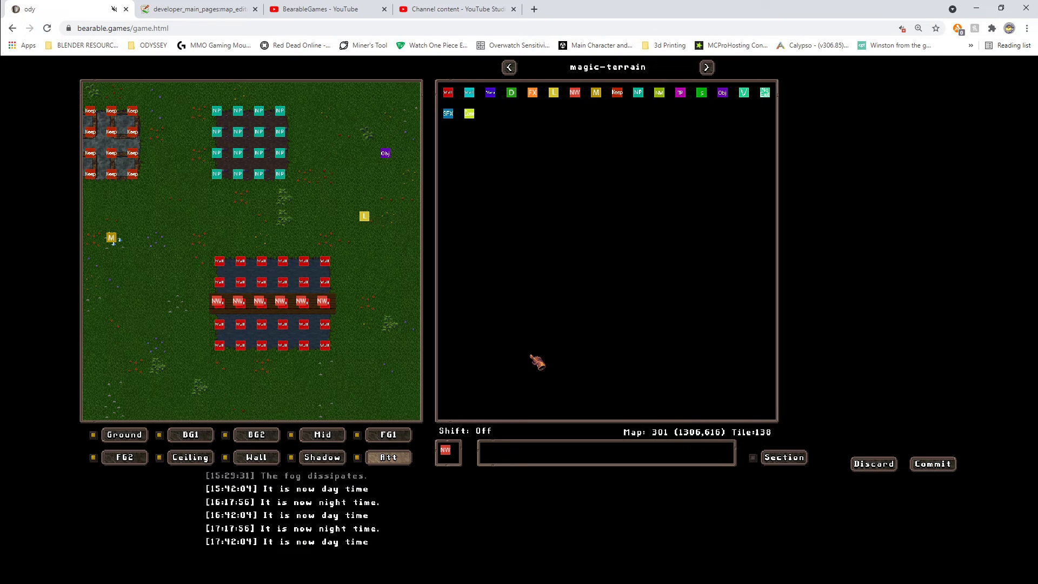
{"action": "left_click", "coordinate": [933, 463]}
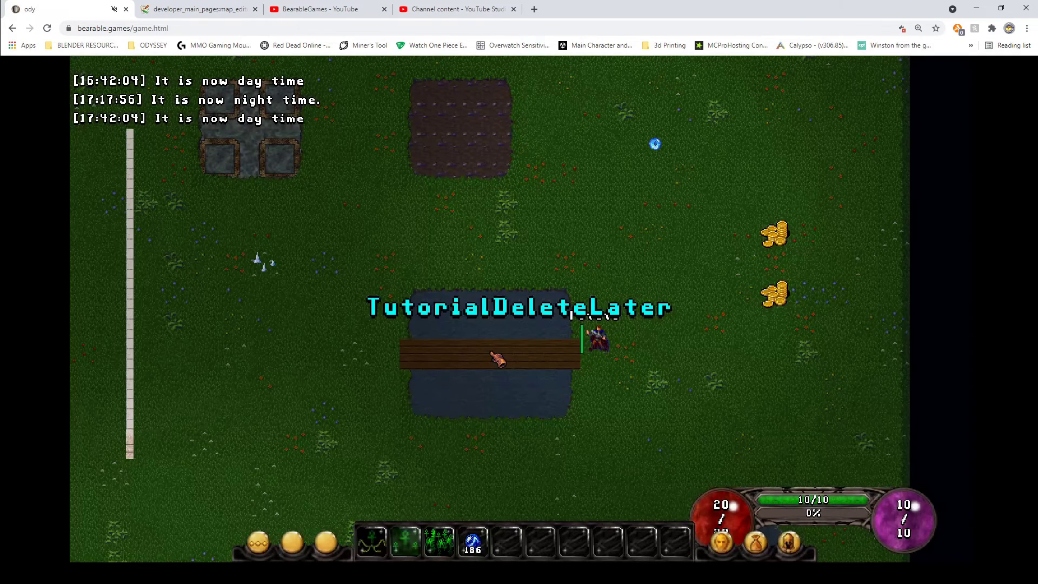
Walk the character left and right along the plank bridge over the pond
{"action": "key", "text": "Left"}
{"action": "key", "text": "Left"}
{"action": "key", "text": "Left"}
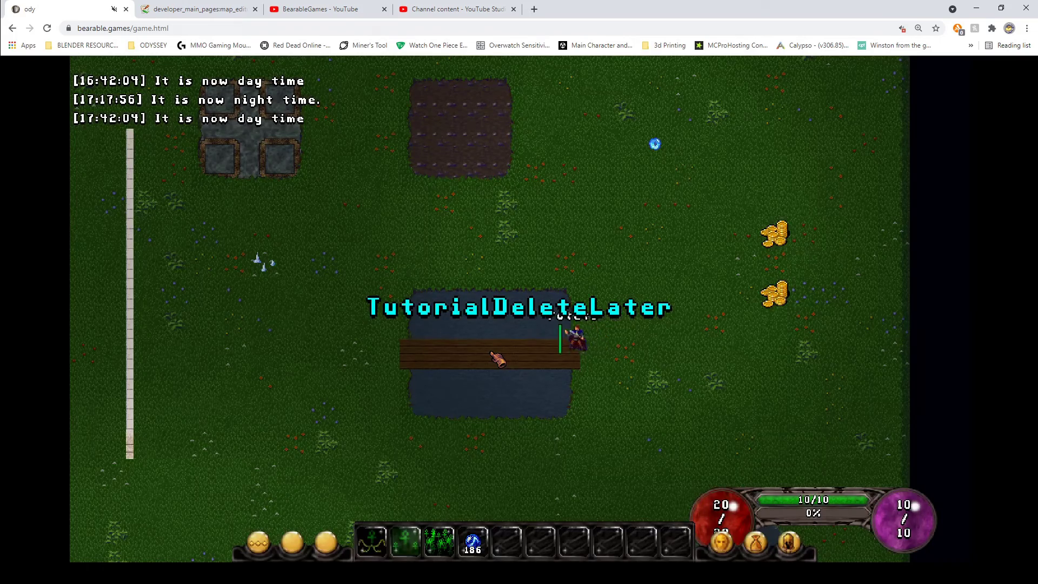
{"action": "key", "text": "Right"}
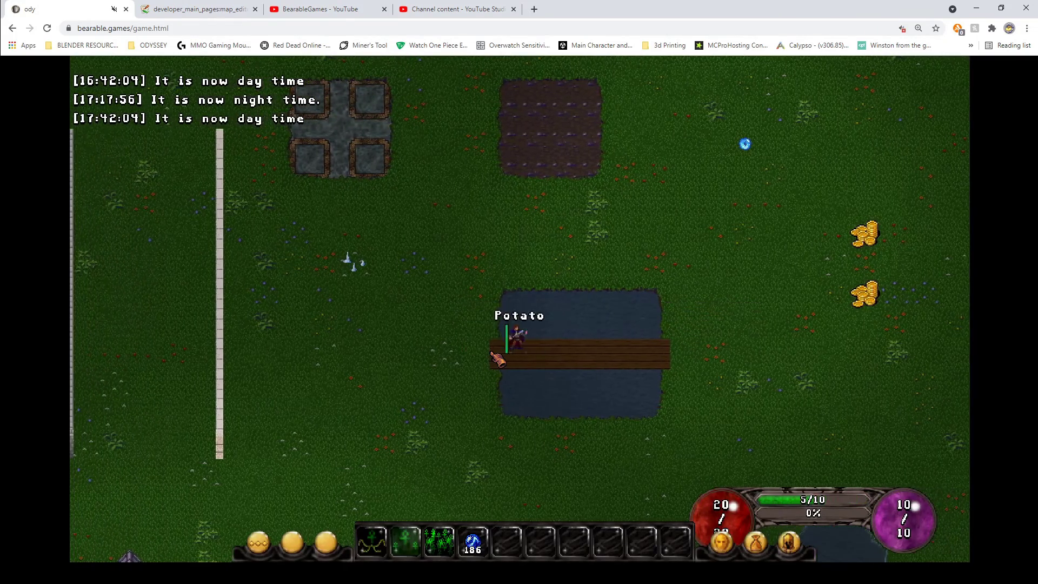
{"action": "key", "text": "Right"}
{"action": "key", "text": "Right"}
{"action": "key", "text": "Left"}
{"action": "key", "text": "Left"}
{"action": "key", "text": "Left"}
{"action": "key", "text": "Left"}
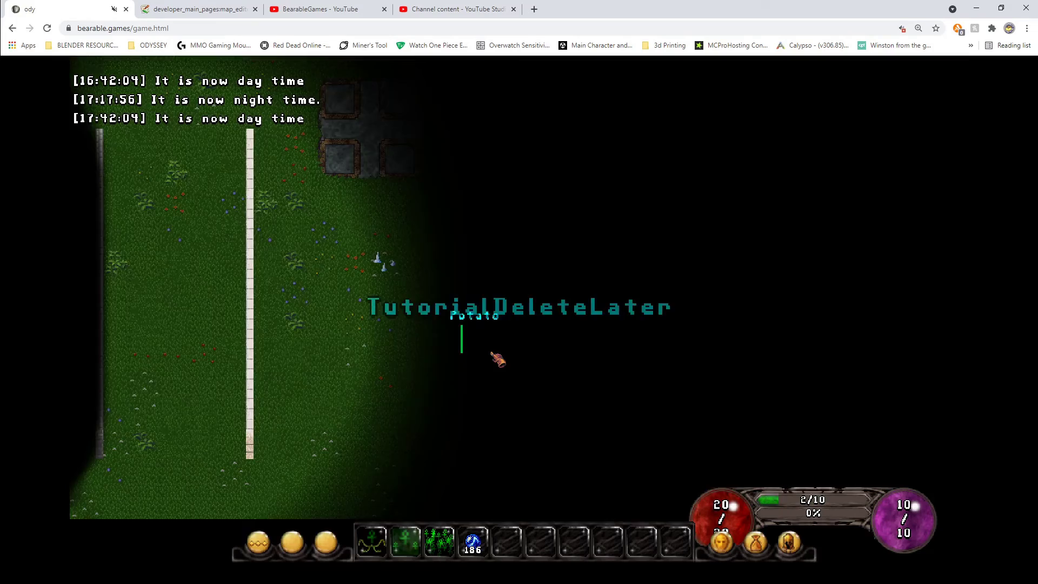
{"action": "key", "text": "Right"}
{"action": "key", "text": "Right"}
{"action": "key", "text": "Right"}
{"action": "key", "text": "Right"}
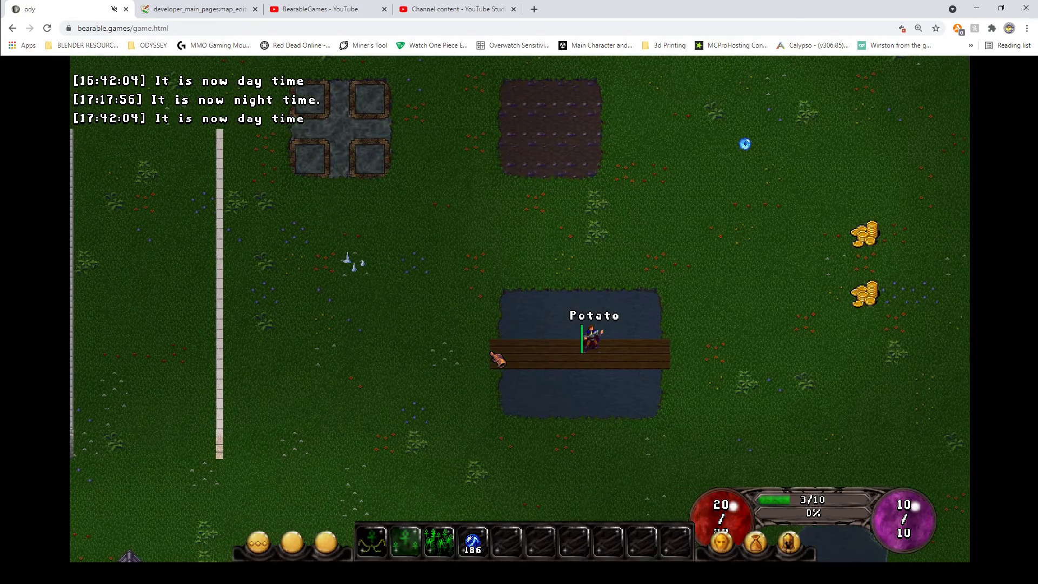